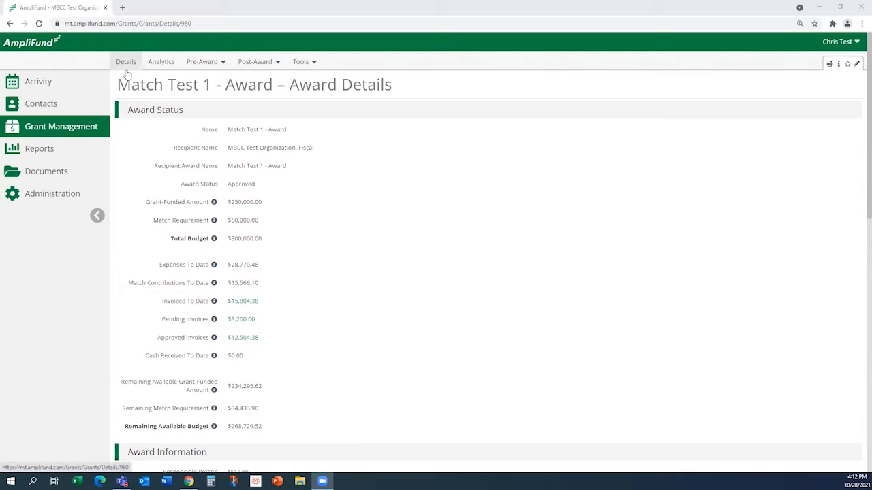
Step: Create a new amendment for the Match Test 1 award and select Award Duration as the amendment type
click(248, 65)
mouse_move(258, 133)
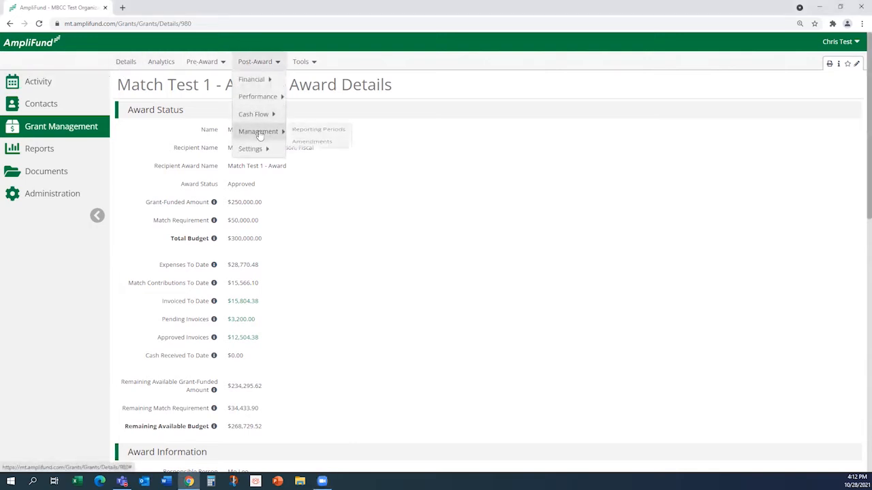
click(315, 149)
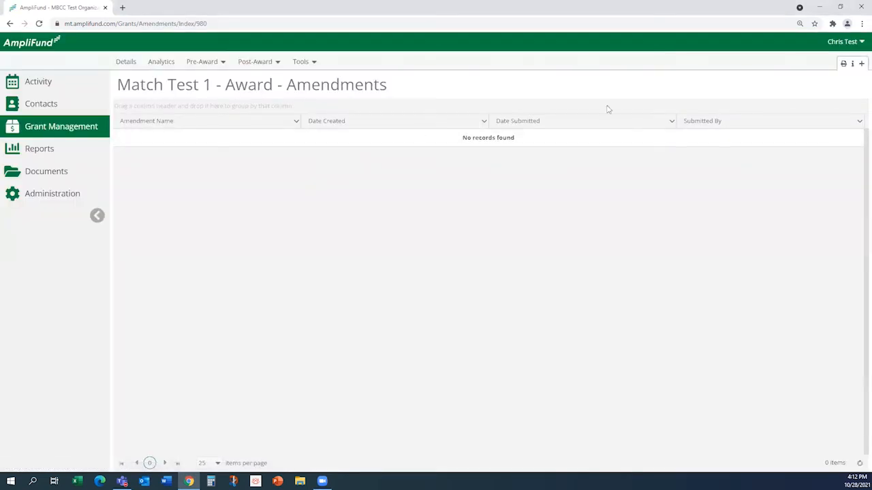
click(860, 65)
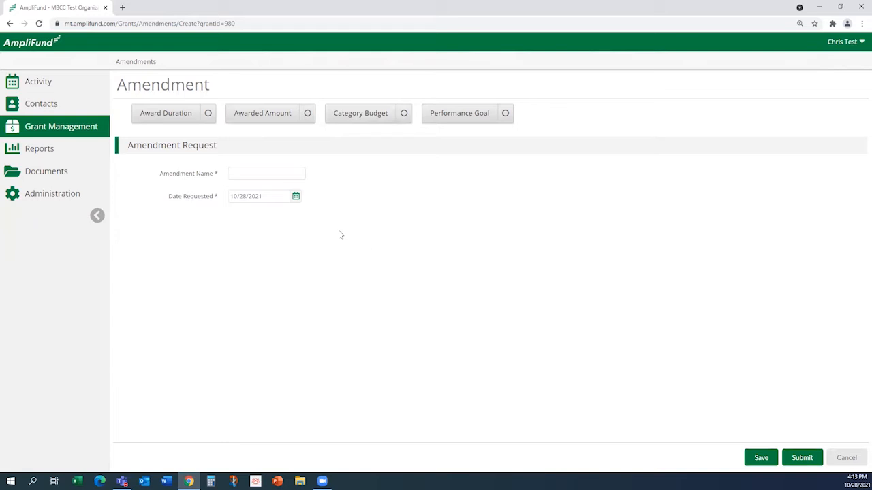
click(208, 115)
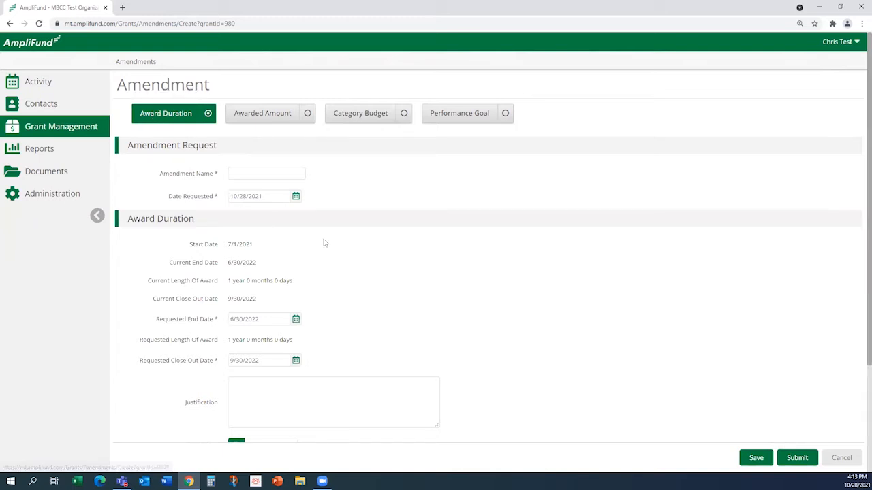
Step: Name the amendment request "MT01-980 Duration Amendment"
click(367, 393)
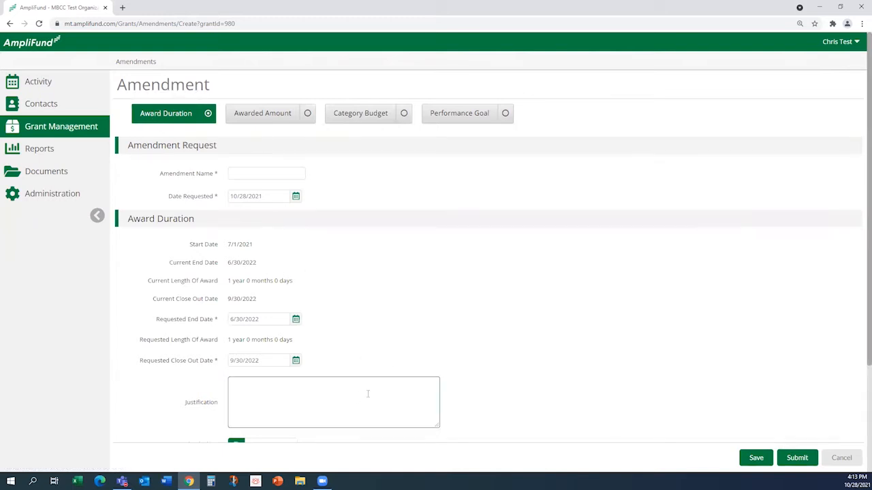
click(241, 173)
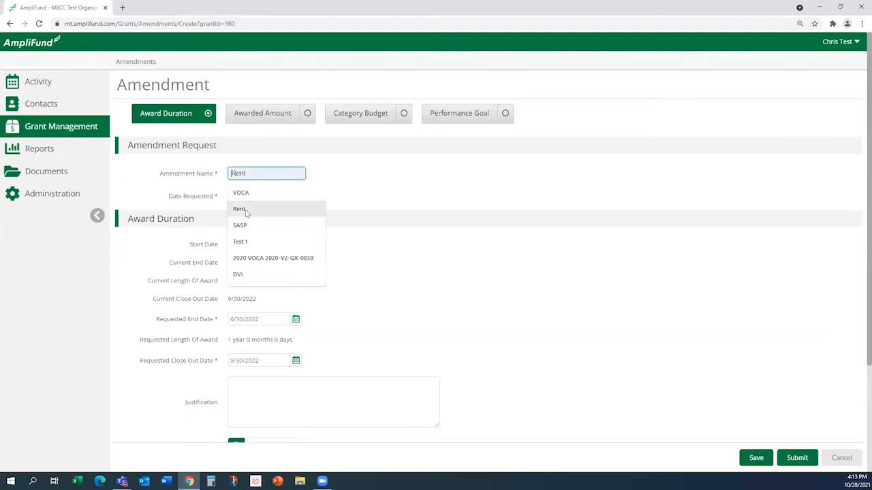
click(353, 177)
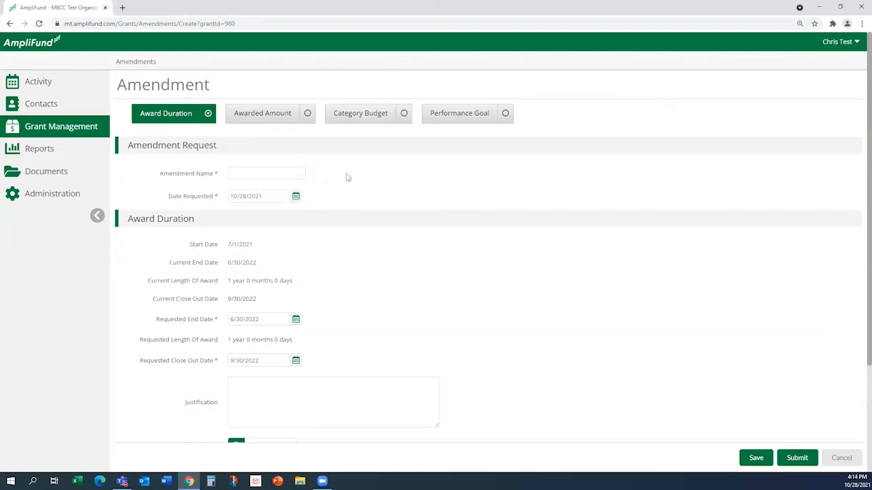
click(279, 176)
click(275, 175)
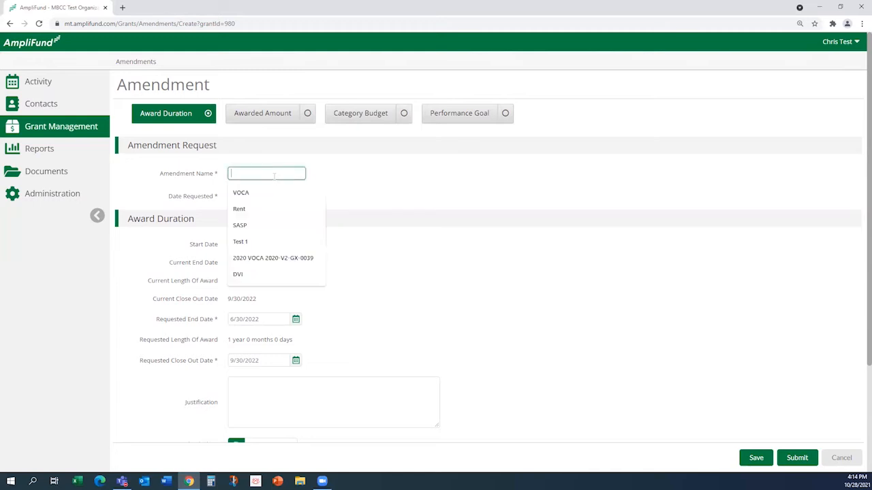
text(MT01-980 Duration Ame)
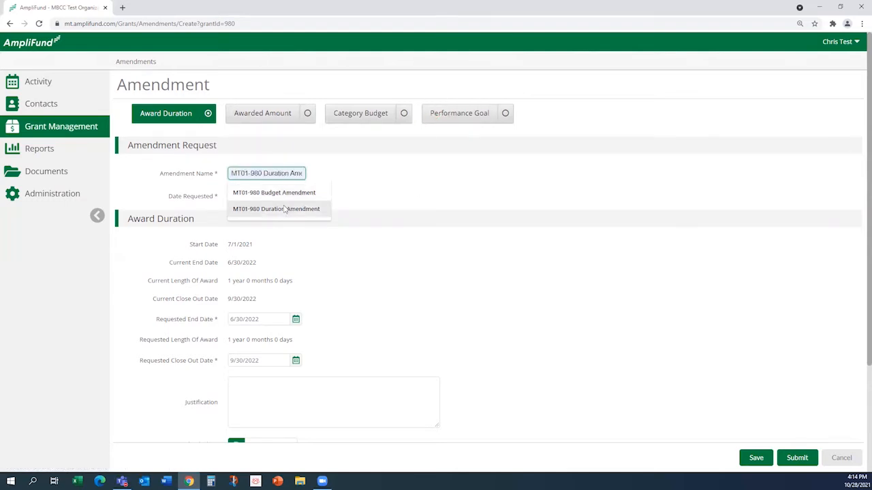
click(284, 211)
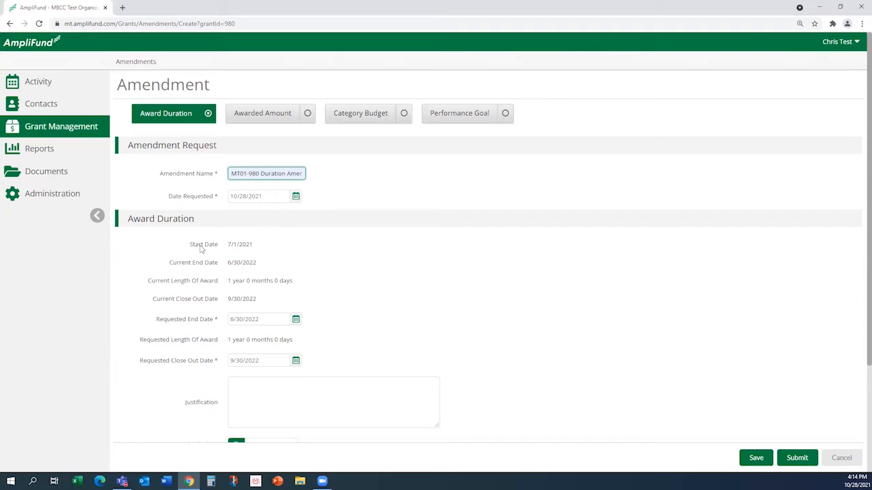
Step: Set the requested end date of the award to 12/31/2022
scroll(232, 236, down, 1)
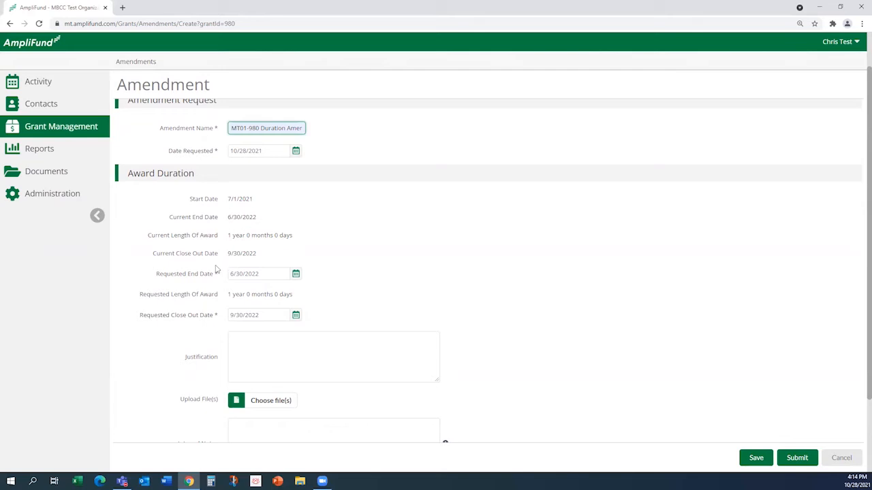
scroll(220, 266, down, 1)
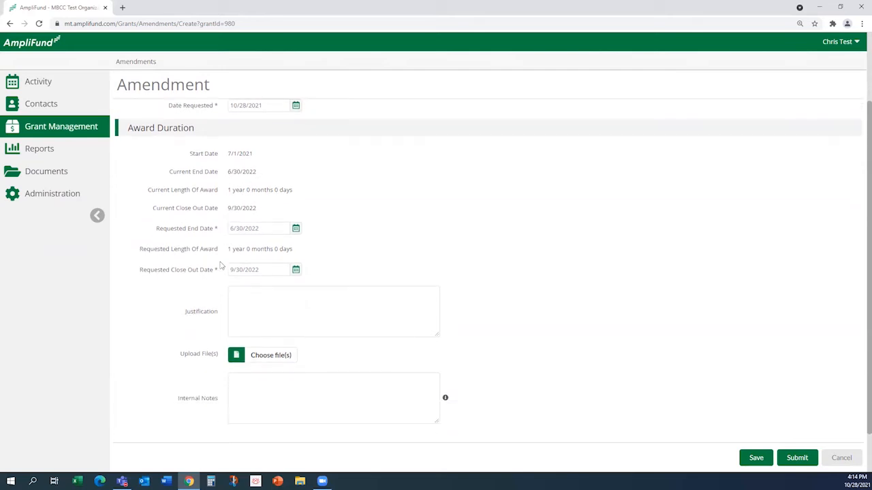
click(235, 228)
drag(273, 228, 228, 228)
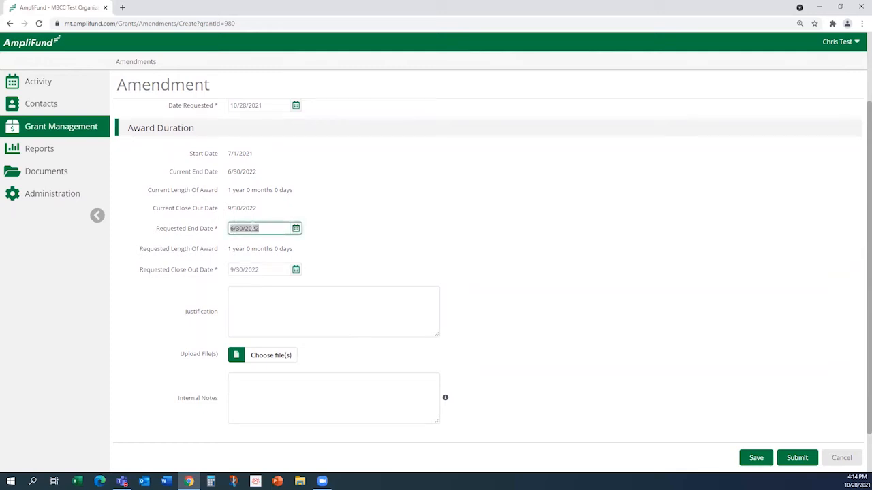
text(9/30/2022)
click(295, 229)
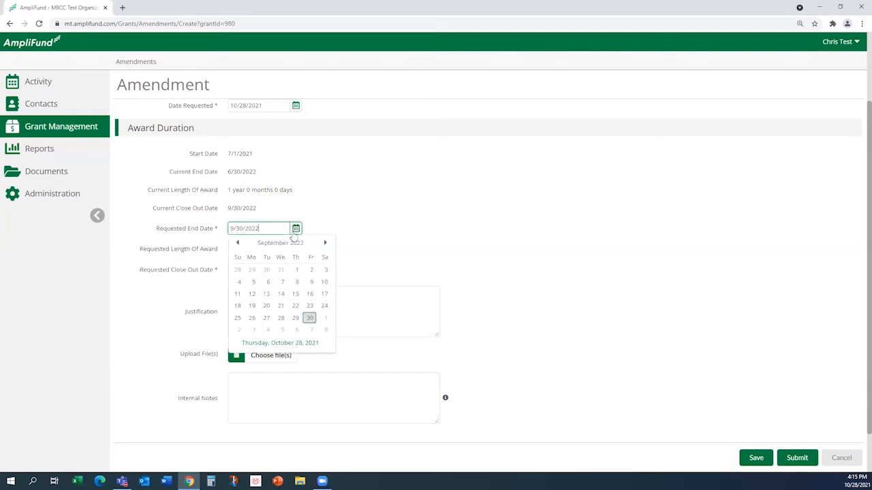
click(326, 245)
click(326, 245)
click(326, 245)
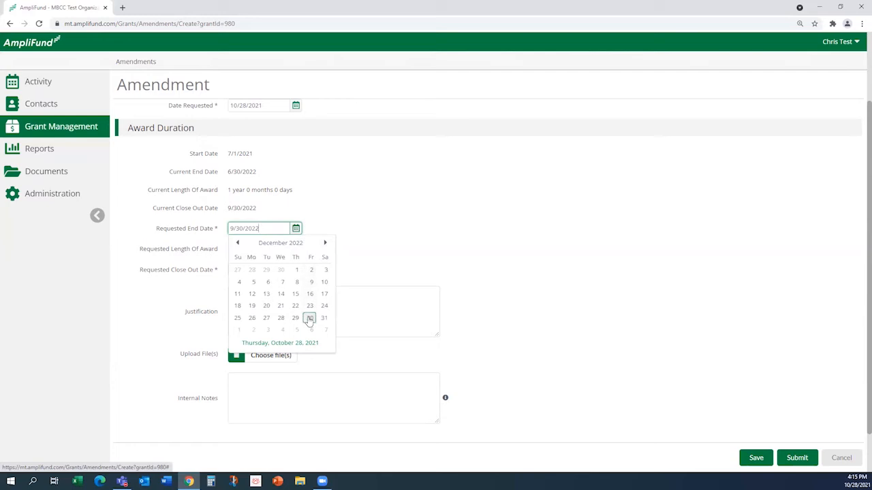
click(322, 319)
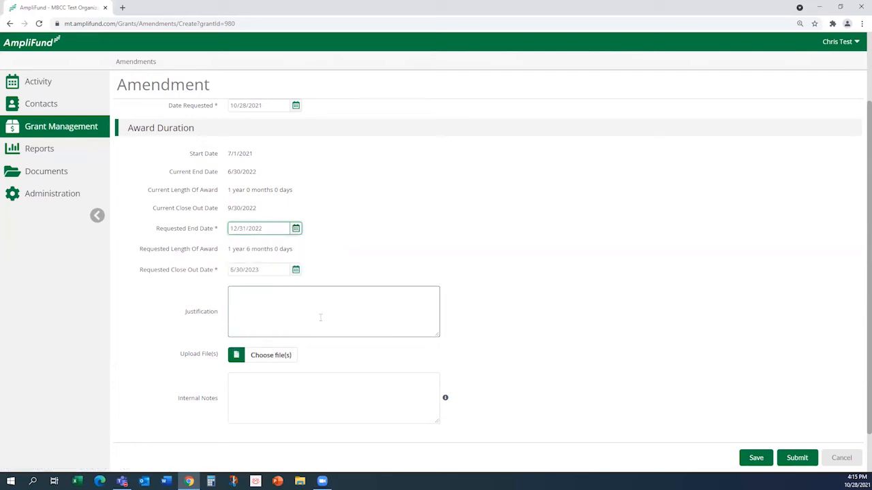
Step: Change the requested close out date to 3/31/2023
click(231, 270)
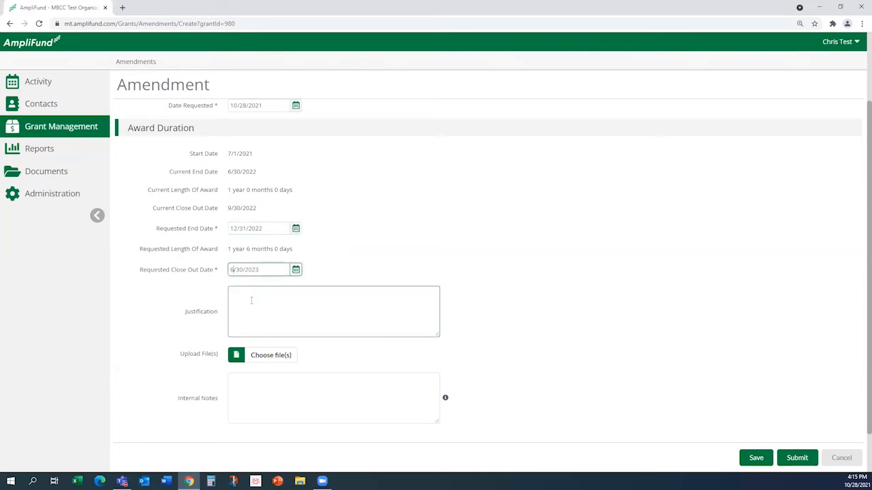
key(BackSpace)
text(3)
key(Right)
key(Right)
key(Right)
key(BackSpace)
text(1)
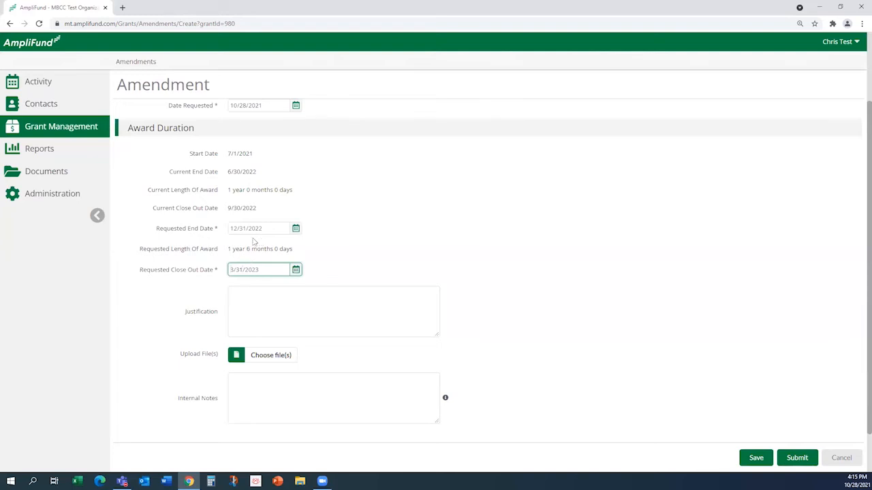
Step: Attach the file Lease Agreement.pdf from the Other Expenses folder to the award duration request
click(241, 315)
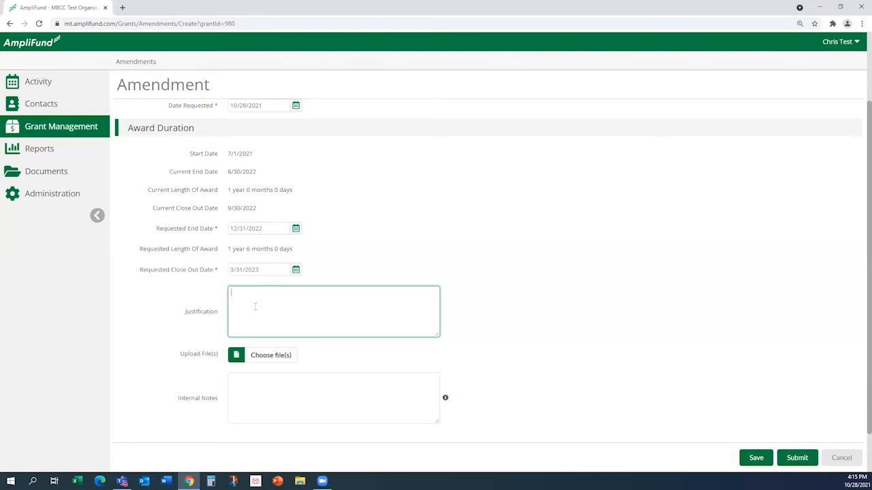
click(272, 357)
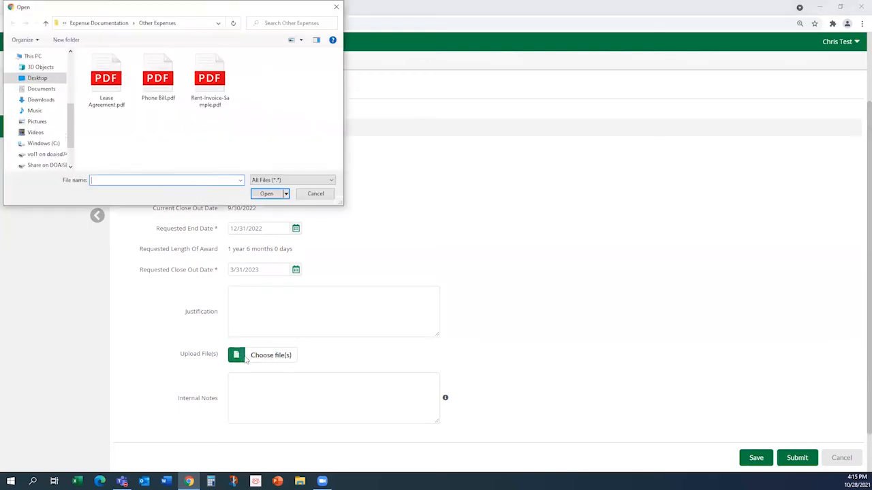
click(107, 81)
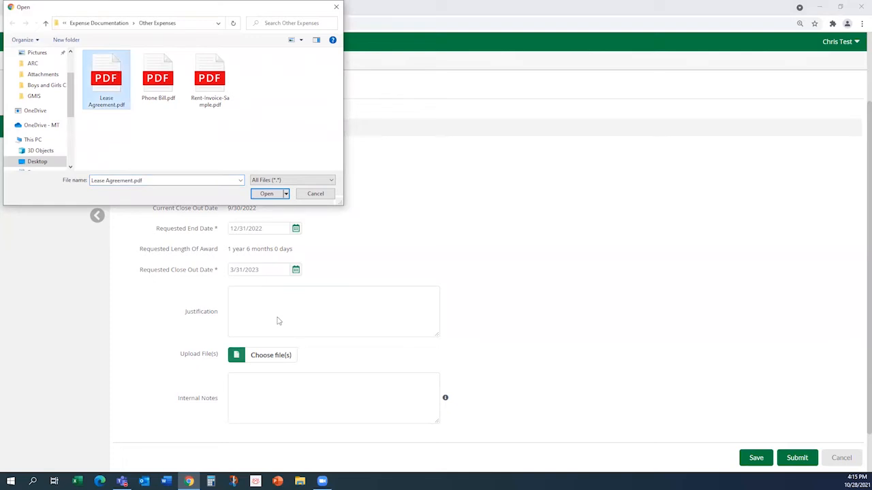
click(266, 194)
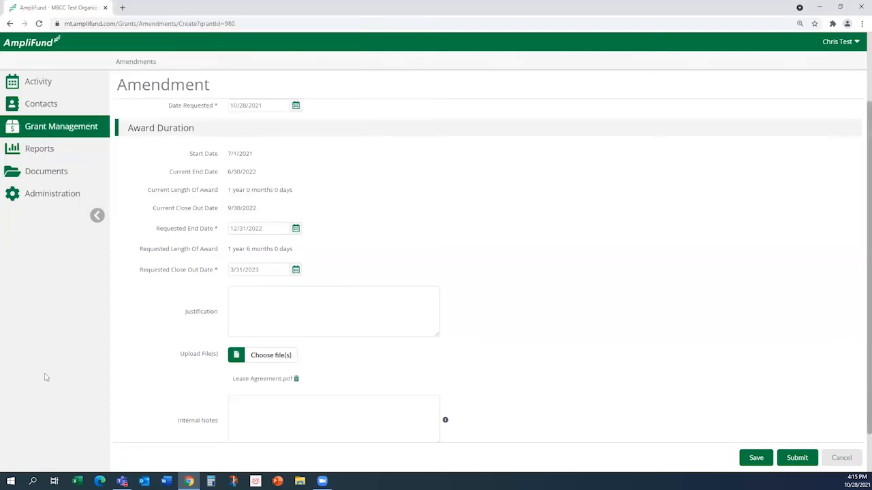
Step: Enter "justify the request." as the justification for the duration change
click(307, 312)
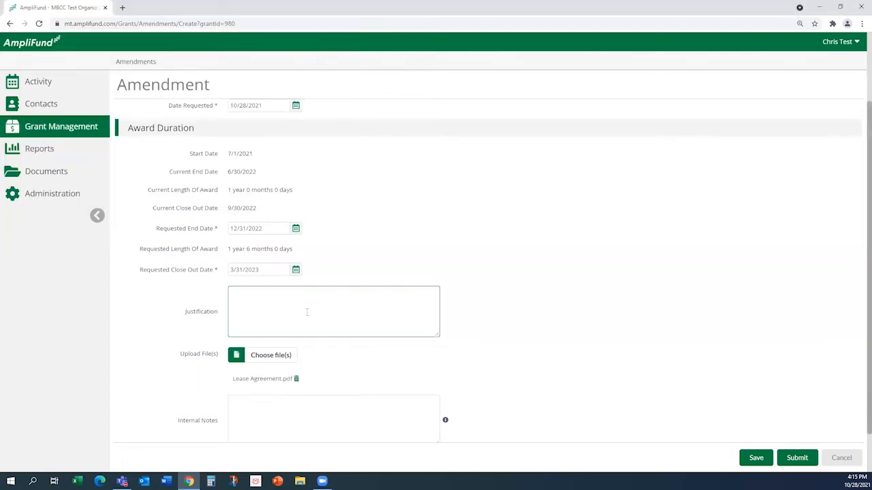
text(justify)
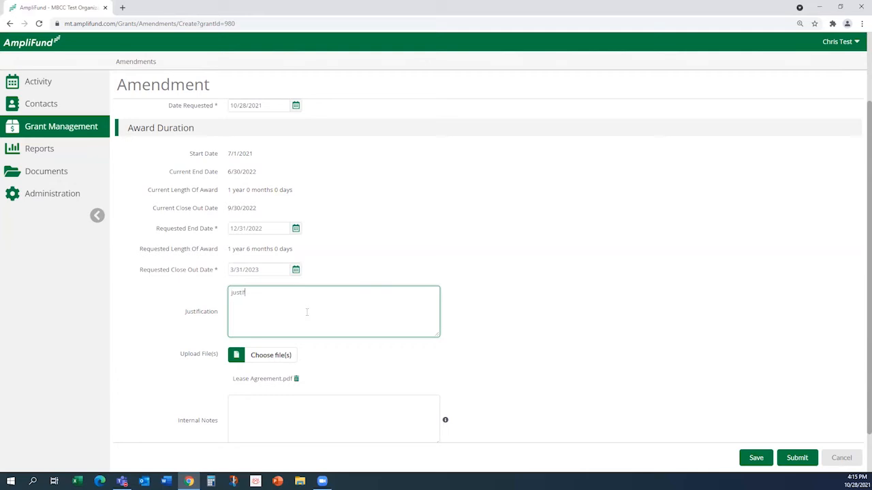
text(the reque)
text(st/)
text(.)
Step: Review the completed duration amendment, submit it to the funder organization and confirm the submission
scroll(553, 234, up, 2)
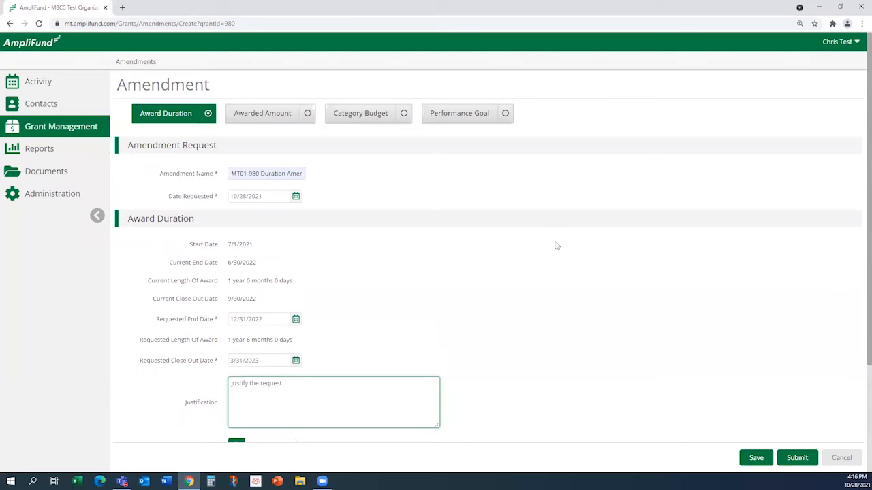
scroll(557, 249, down, 2)
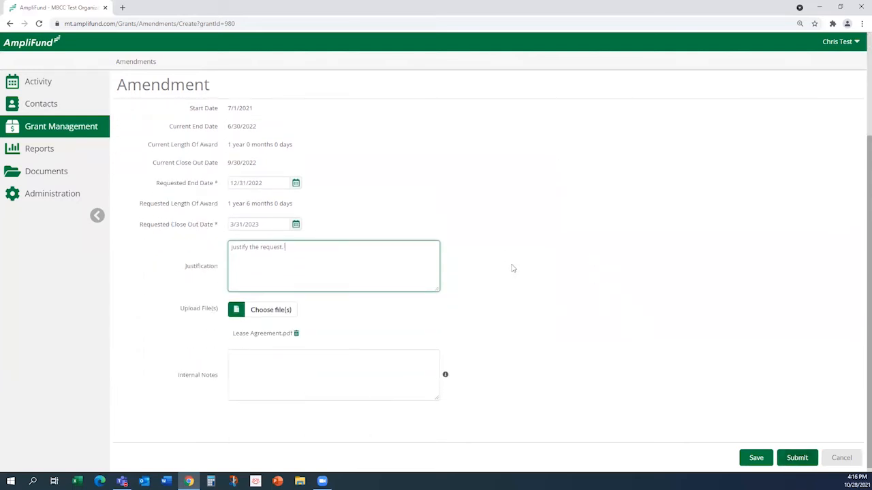
scroll(503, 253, up, 2)
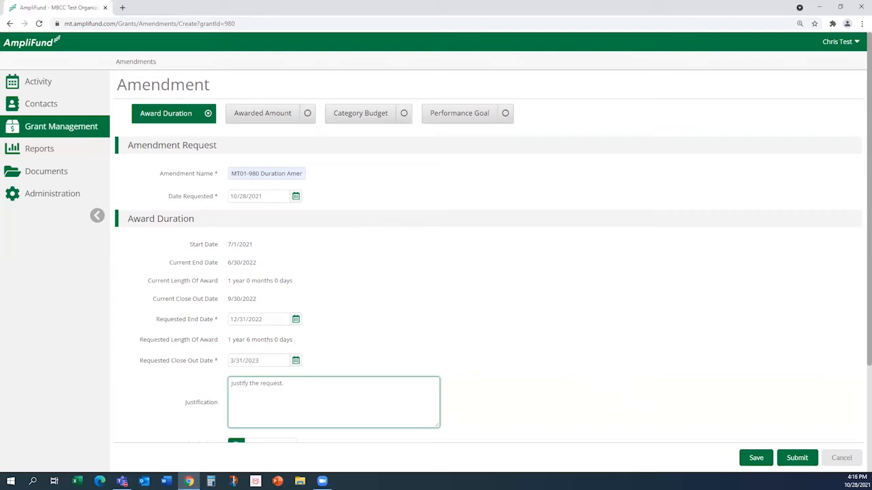
click(793, 463)
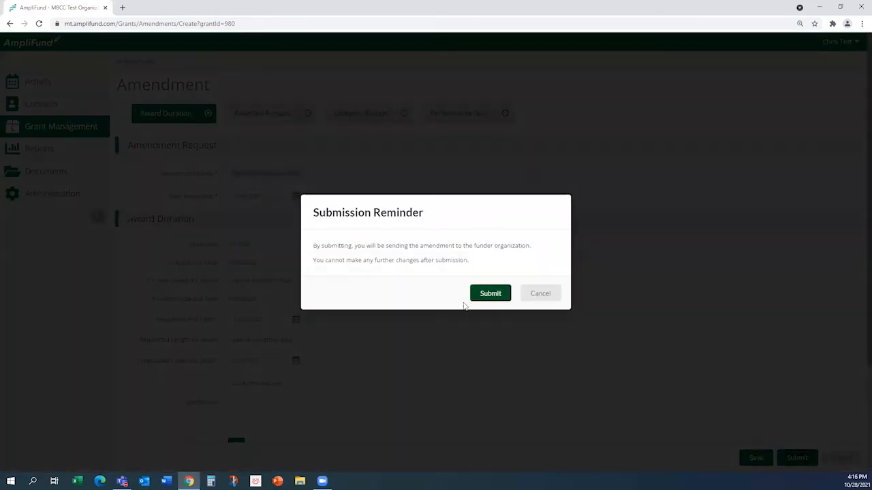
click(478, 299)
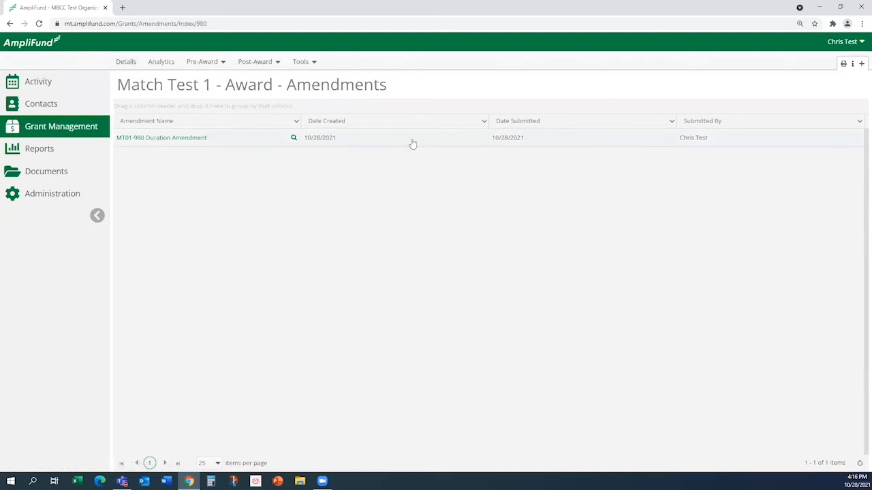
Step: Create another amendment of the Category Budget type and name it "MT01-980 Budget Amendment"
click(861, 65)
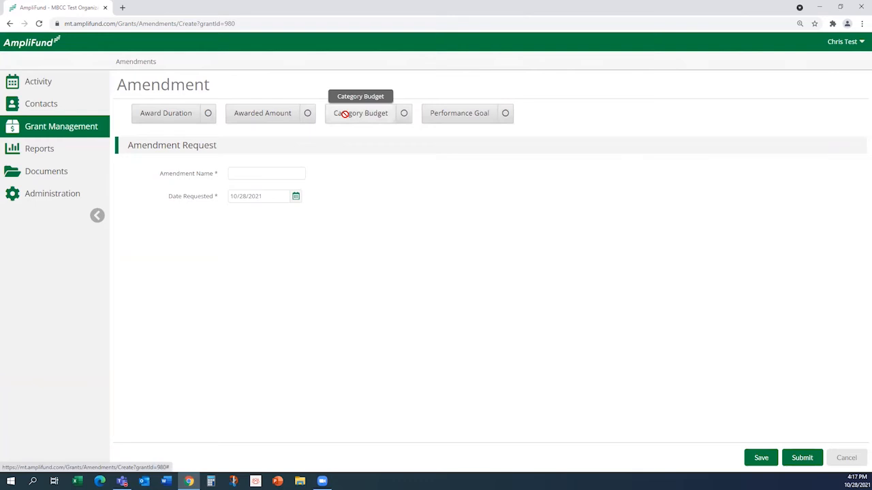
click(405, 116)
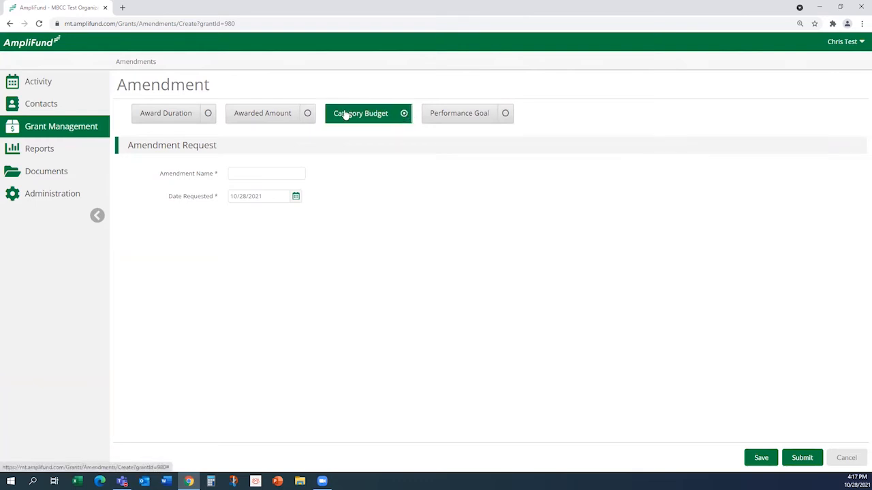
click(242, 173)
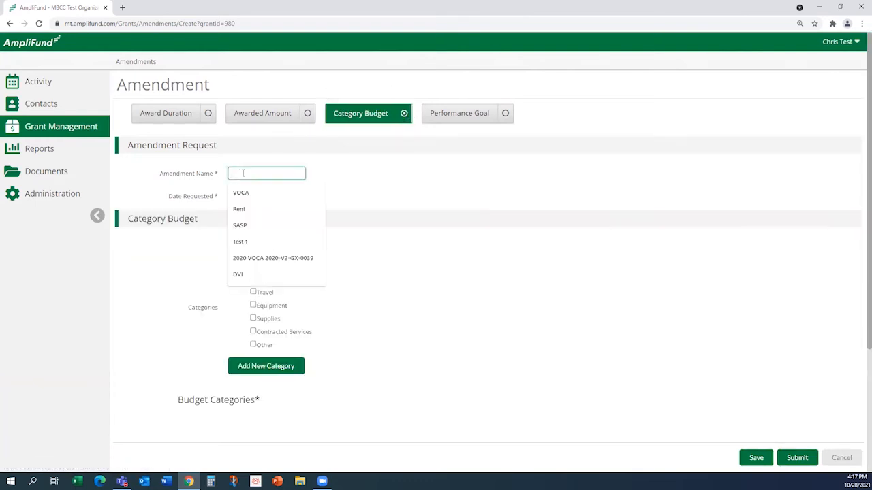
text(MT01-980 Budget Amen)
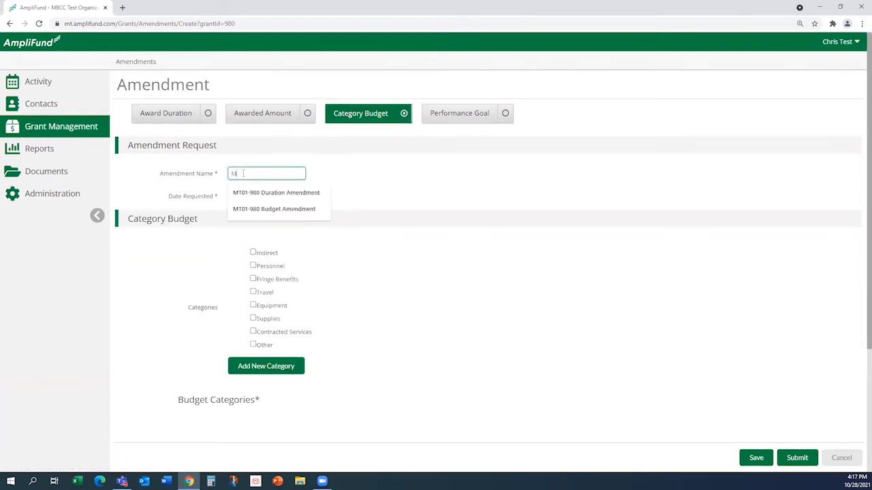
click(254, 208)
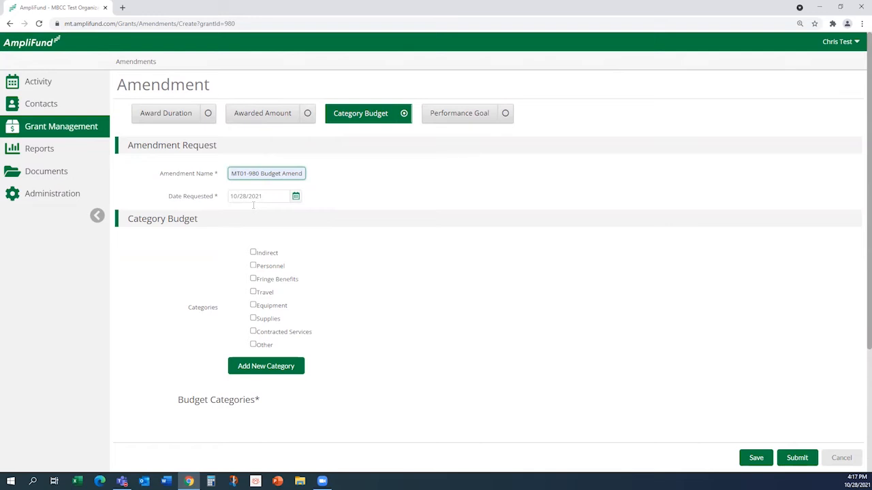
scroll(261, 261, down, 1)
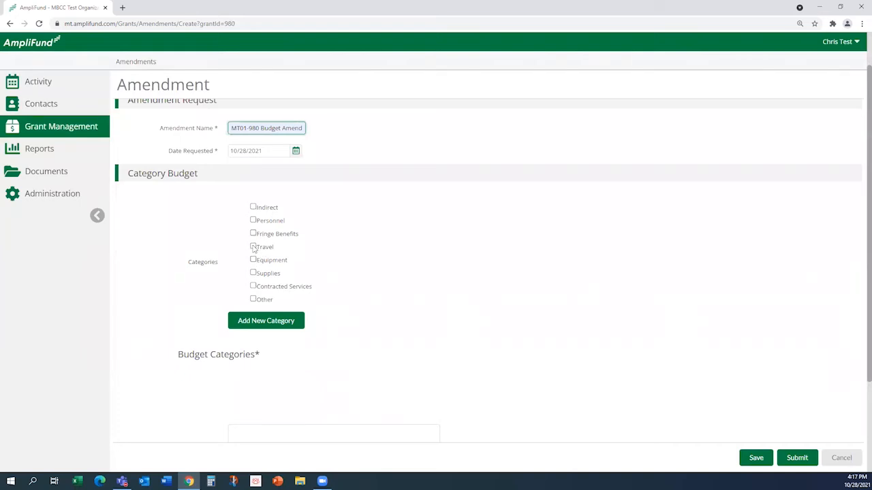
Step: Include the Travel and Personnel categories in the budget amendment request
click(254, 248)
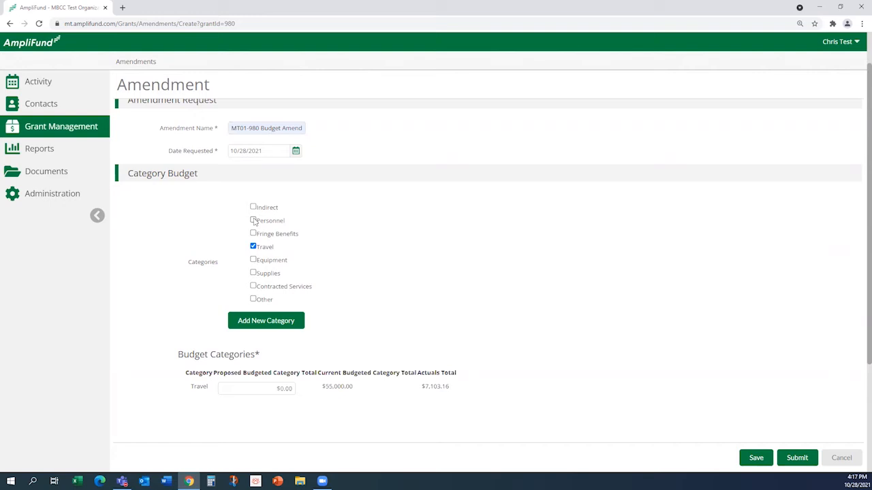
click(253, 221)
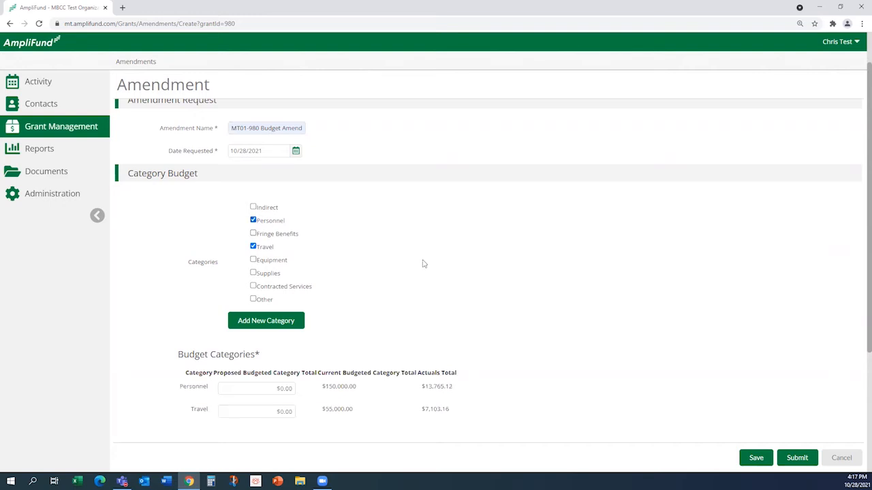
scroll(423, 263, down, 2)
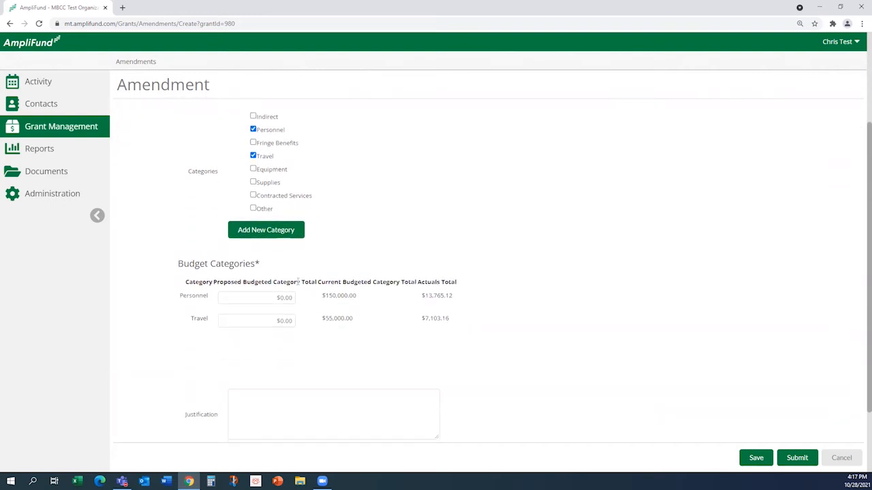
Step: Enter proposed category totals of -5000 for Personnel and 5000 for Travel
click(260, 295)
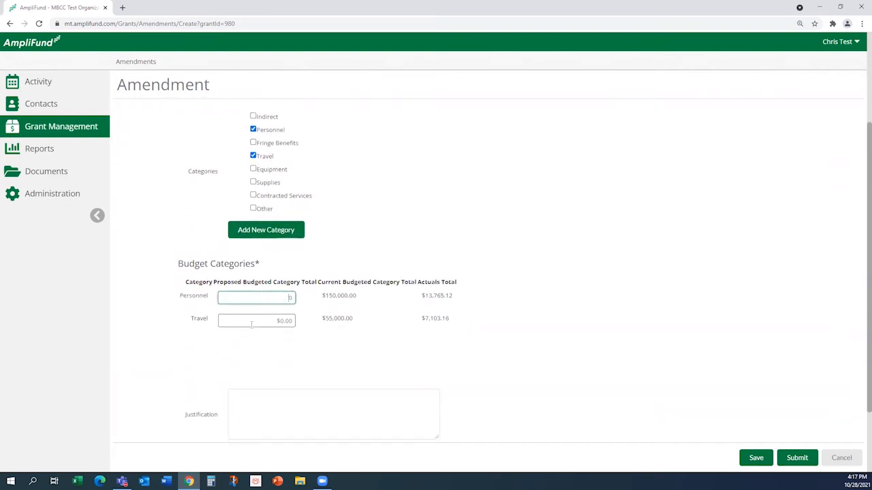
click(251, 325)
click(270, 299)
text(-5000)
key(Tab)
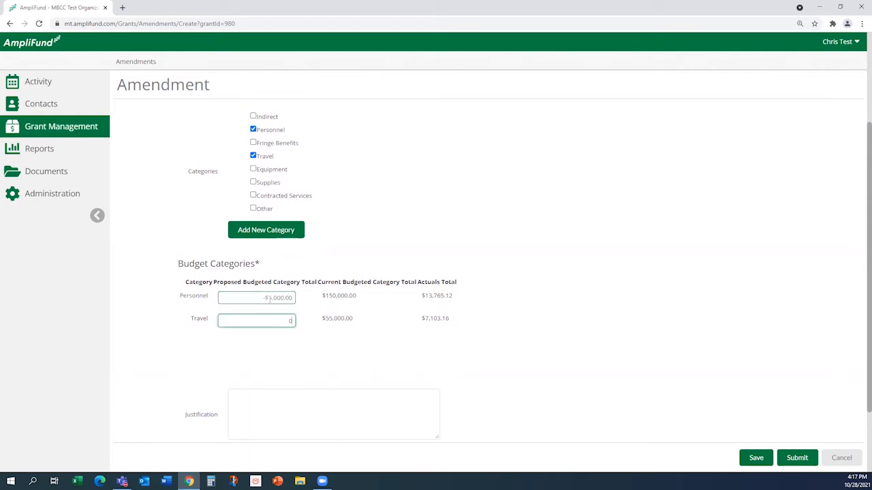
text(5000)
key(Tab)
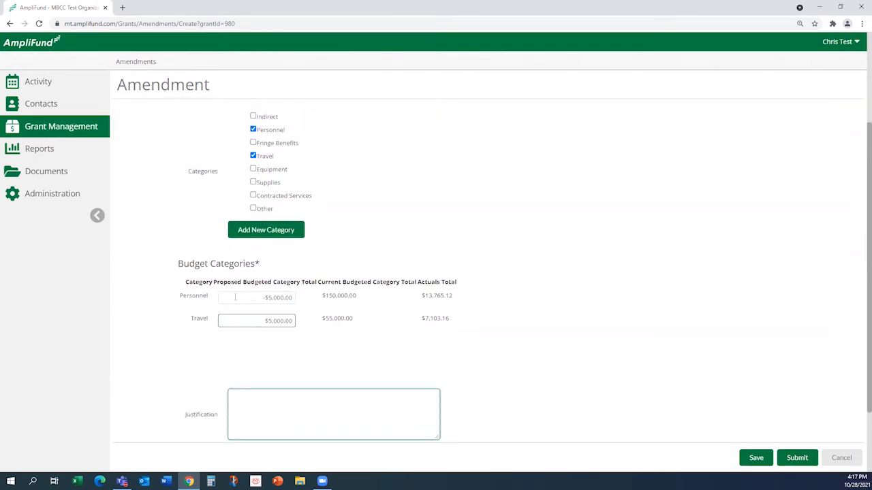
Step: Set the proposed budgeted category total for Personnel to $145,000.00
drag(234, 296, 327, 298)
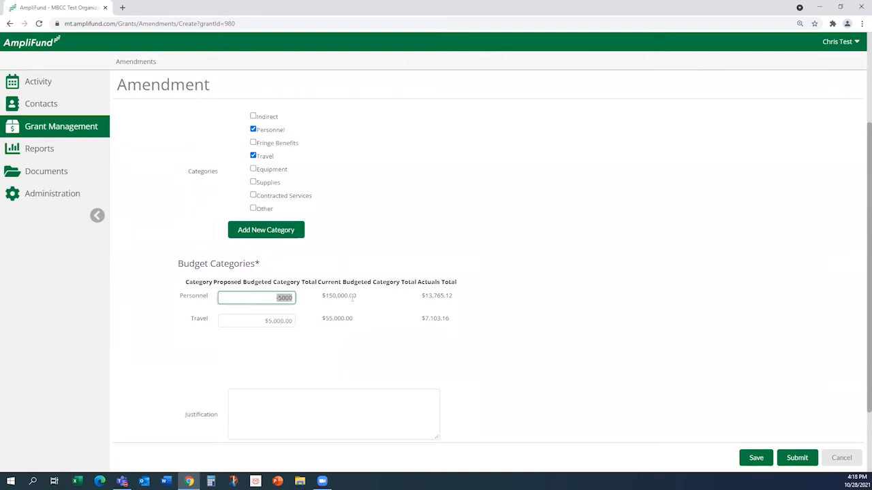
drag(363, 300, 321, 307)
key(BackSpace)
text(145000)
key(Tab)
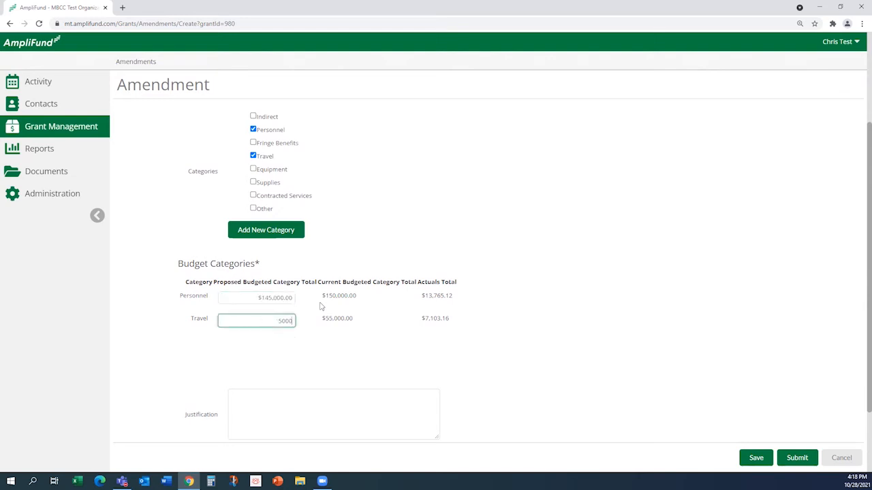
Step: Set the proposed budgeted category total for Travel to $60,000.00
key(BackSpace)
key(BackSpace)
key(BackSpace)
key(BackSpace)
text(5)
key(BackSpace)
text(60000)
key(Tab)
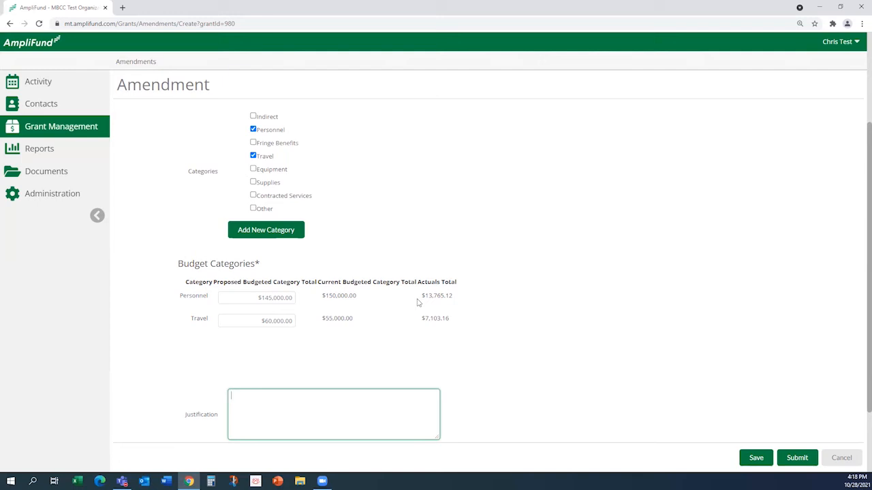
Step: Review the budget amendment form from name to internal notes and save it without submitting
scroll(418, 302, down, 2)
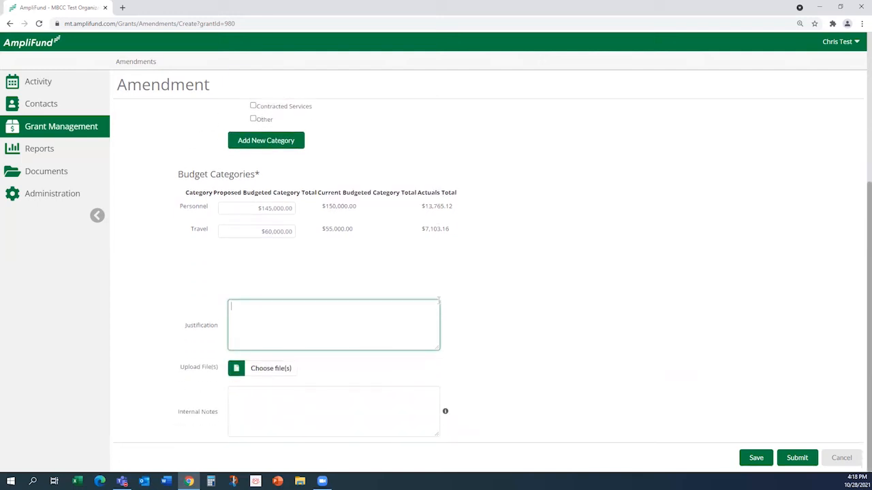
scroll(271, 296, up, 5)
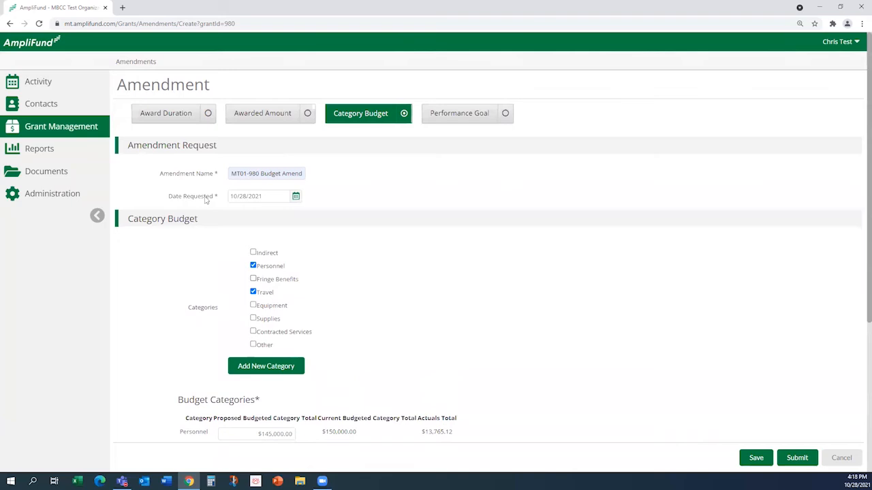
scroll(238, 290, down, 4)
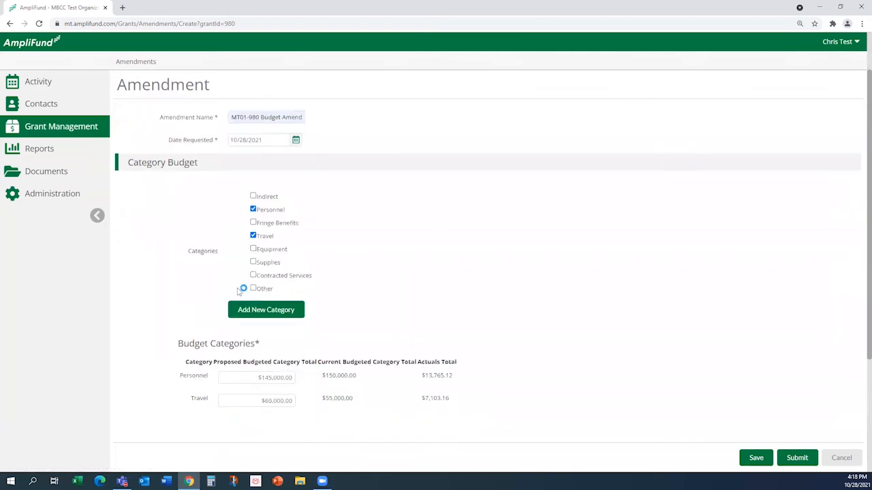
scroll(239, 319, down, 1)
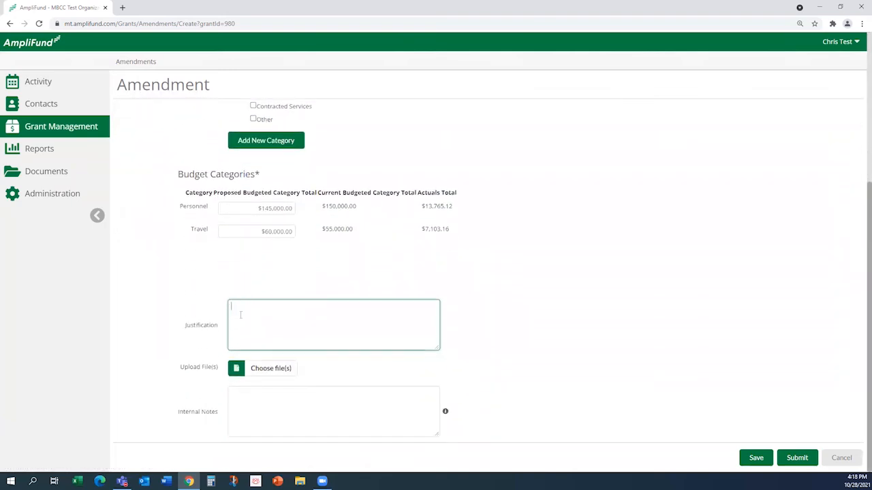
click(313, 325)
scroll(517, 276, up, 1)
scroll(307, 292, down, 1)
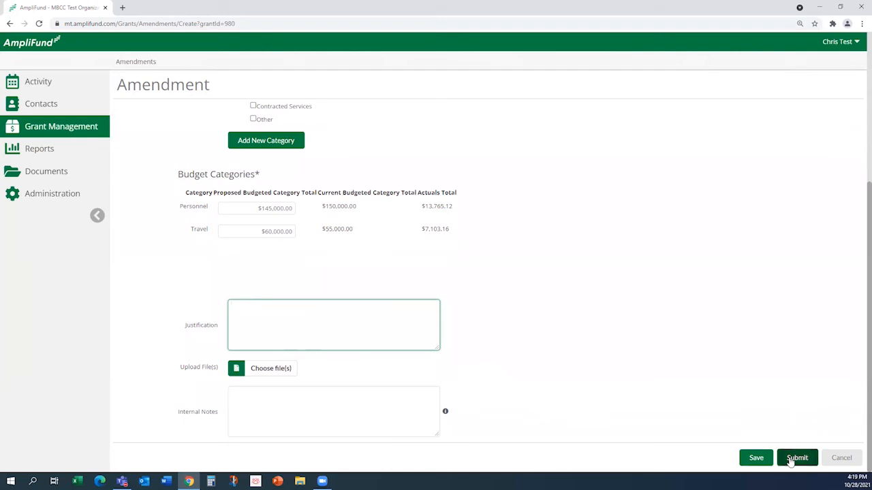
click(743, 463)
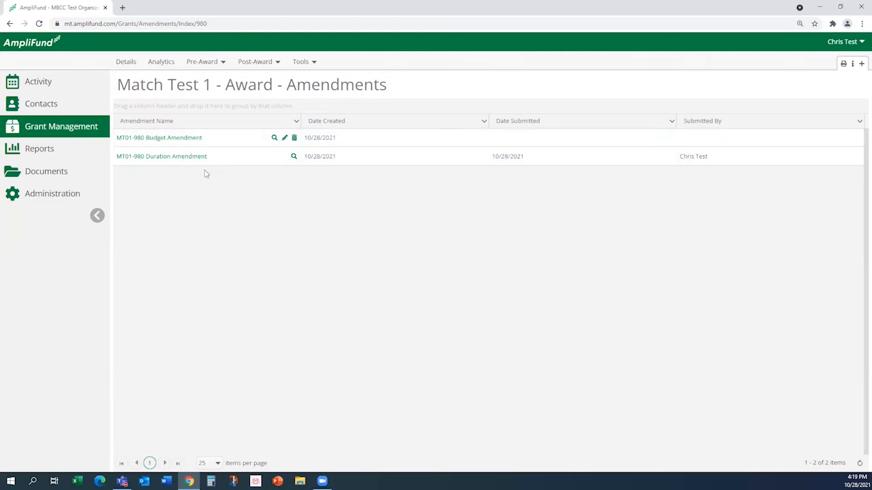
Step: Reopen the saved budget amendment for editing, clear its Travel and Personnel categories and change its type to Awarded Amount
click(285, 139)
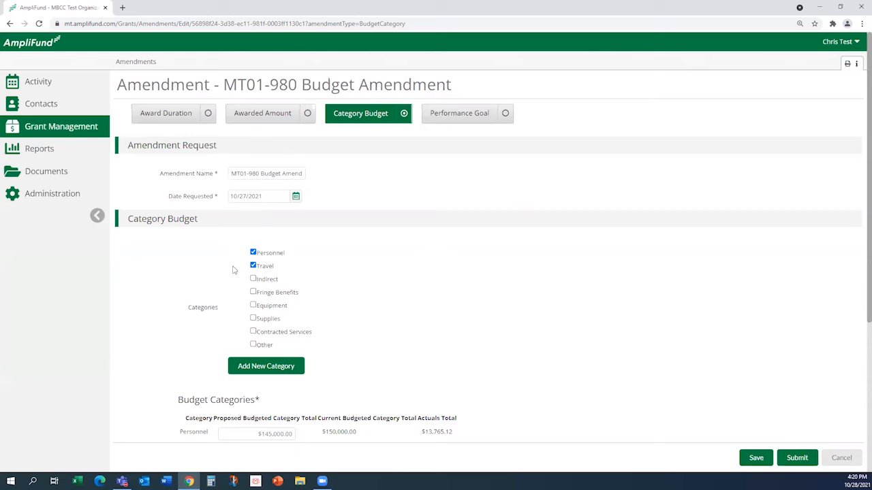
click(253, 264)
click(252, 254)
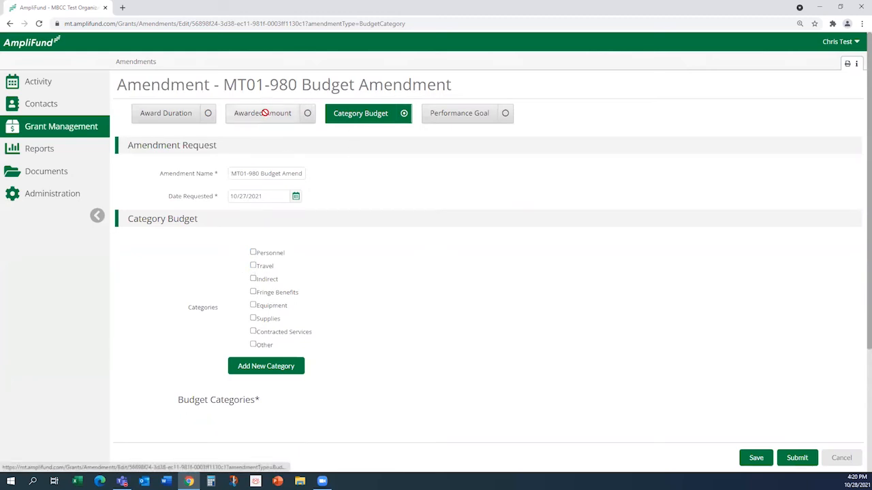
click(307, 115)
click(400, 113)
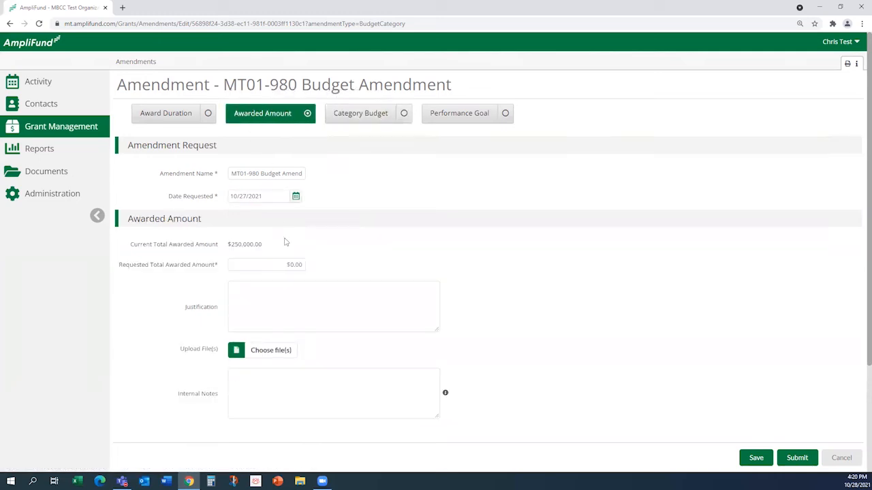
Step: Rename the amendment by replacing "Budget" in its name with "Amount"
click(279, 173)
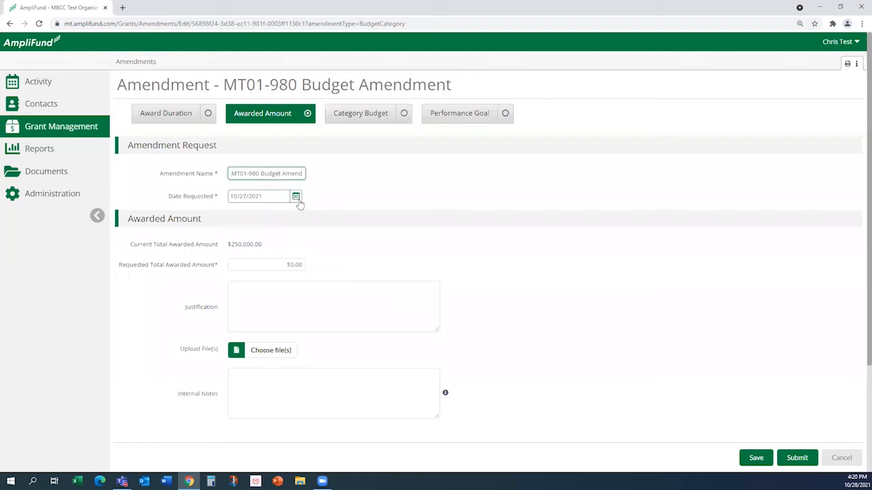
key(BackSpace)
key(BackSpace)
key(BackSpace)
key(BackSpace)
key(BackSpace)
key(BackSpace)
text(Amount)
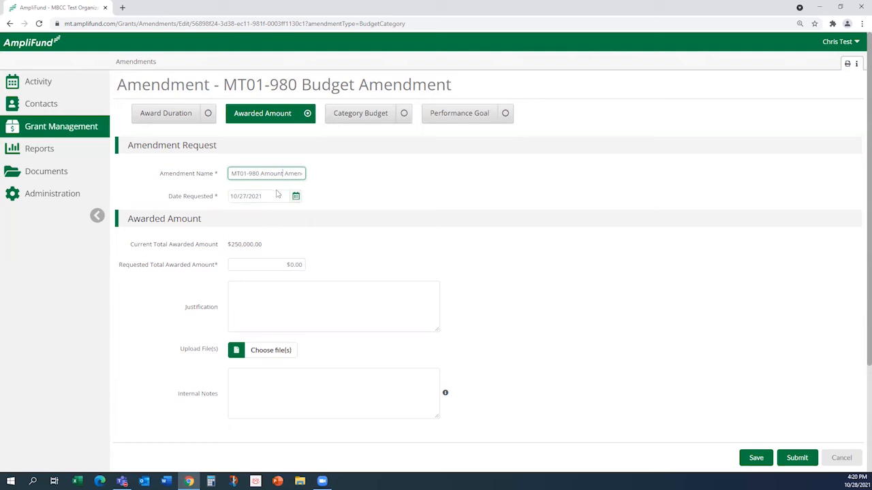
Step: Set the date requested to 10/28/2021 and the requested total awarded amount to $325,000.00
click(295, 199)
click(296, 288)
click(258, 266)
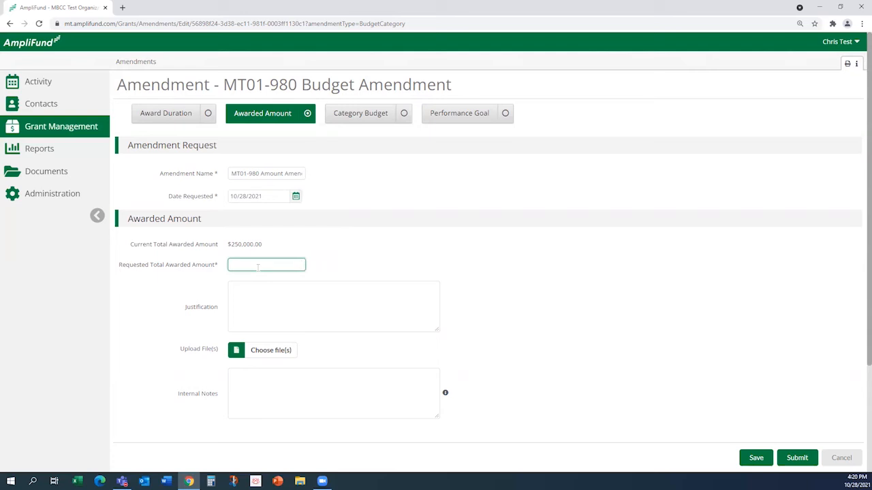
text(325000)
key(Tab)
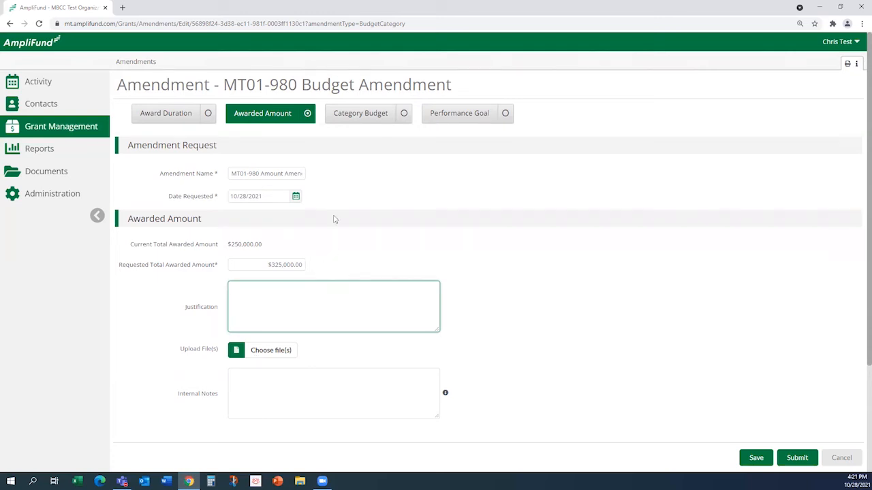
scroll(701, 395, down, 3)
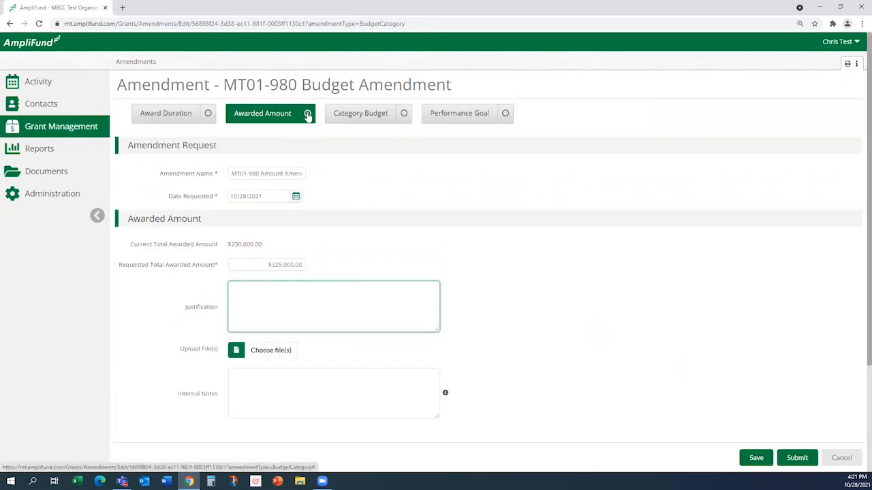
Step: Change the amendment type to Performance Goal and replace "Amount" in its name with "Performance"
click(505, 113)
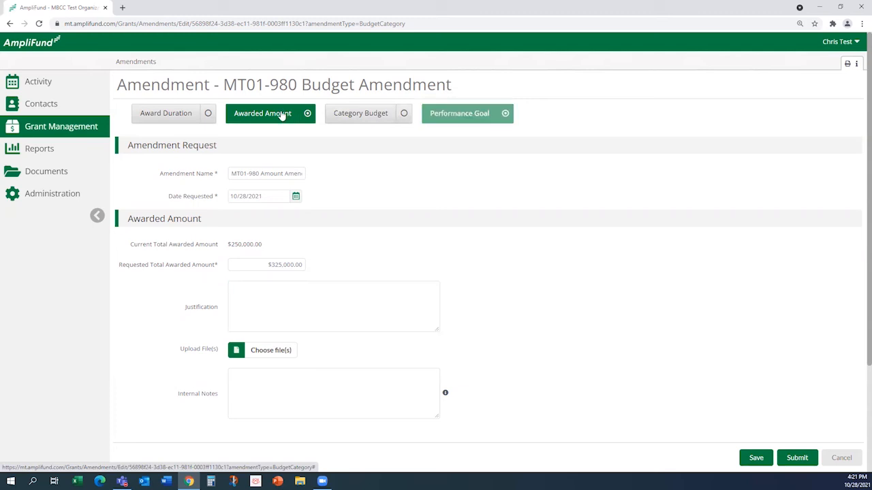
click(308, 114)
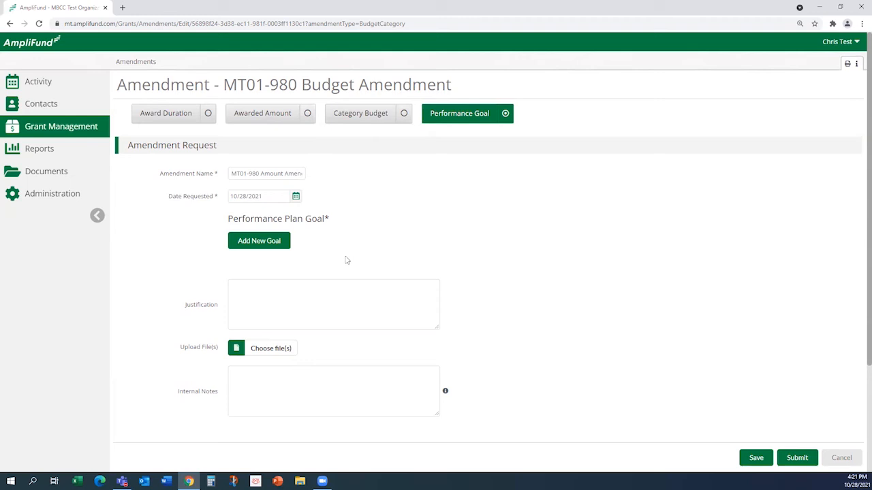
click(284, 173)
click(283, 173)
key(BackSpace)
key(BackSpace)
key(BackSpace)
key(BackSpace)
key(BackSpace)
key(BackSpace)
key(BackSpace)
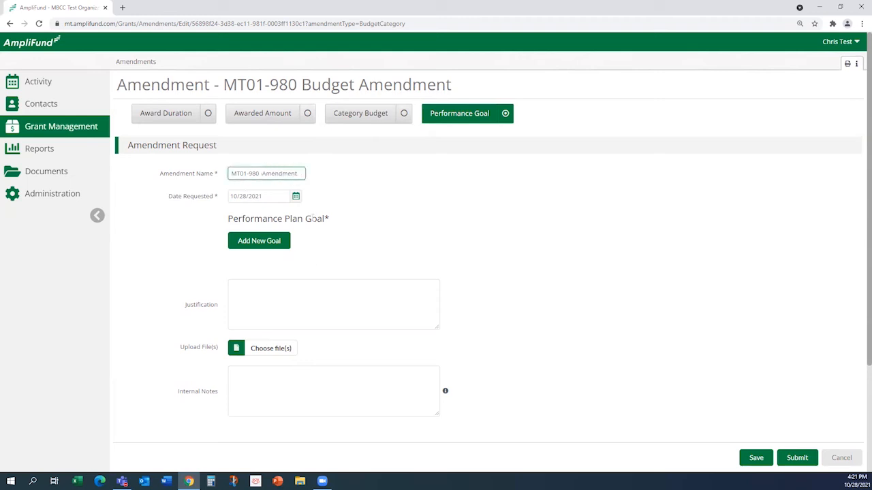
text(Performance)
Step: Add a new performance goal, examine the available goal types and choose Numeric
click(270, 246)
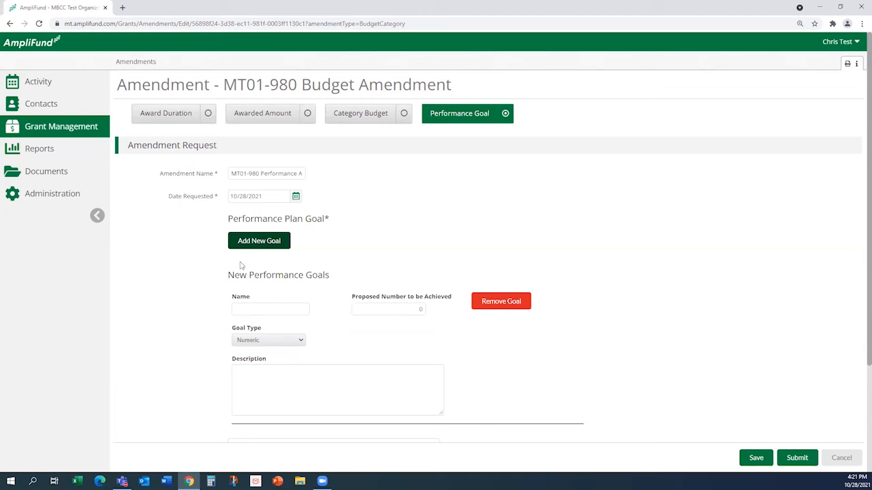
click(301, 340)
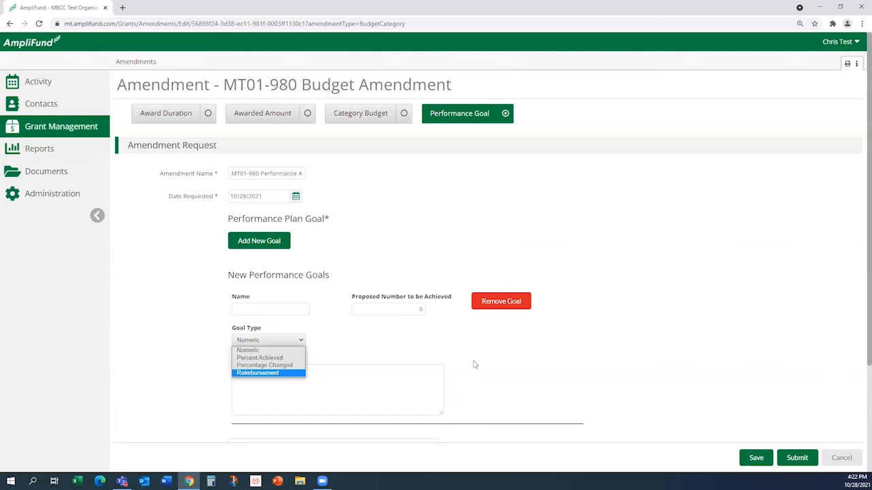
scroll(475, 365, down, 1)
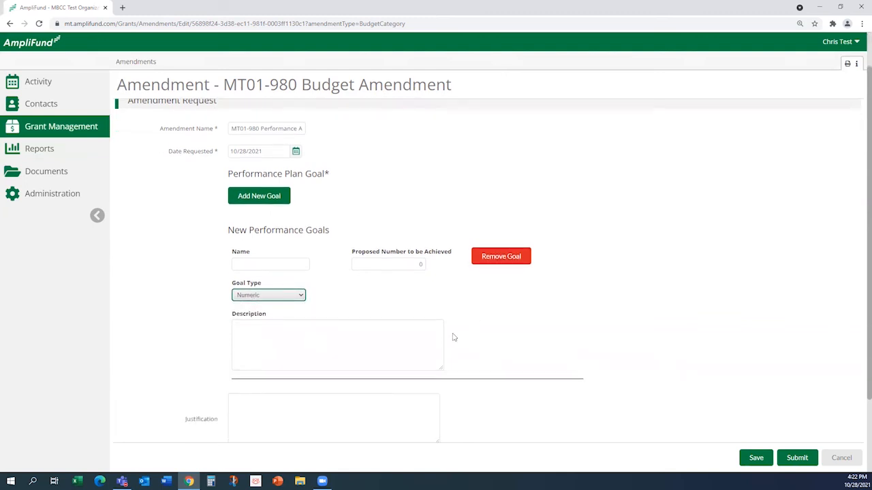
scroll(454, 337, up, 1)
click(249, 340)
click(250, 350)
Step: Name the new goal "goal1 number increase" and set its proposed number to be achieved to 40
click(247, 309)
click(248, 308)
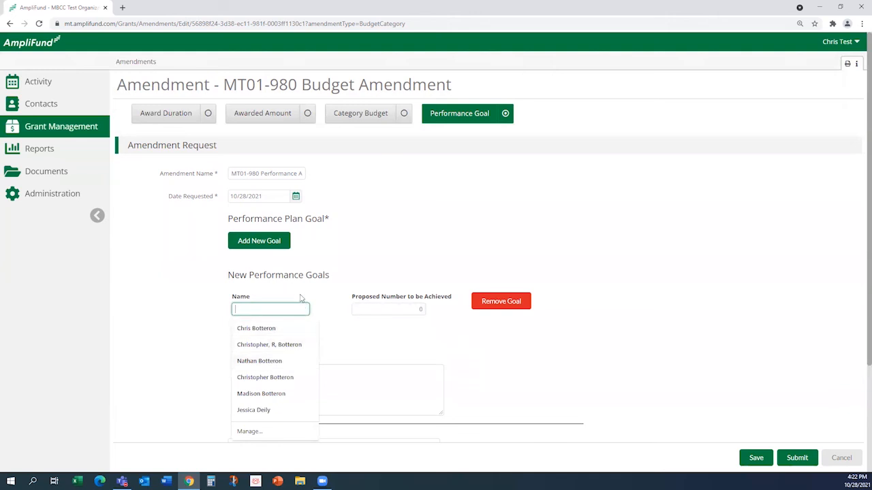
text(goa)
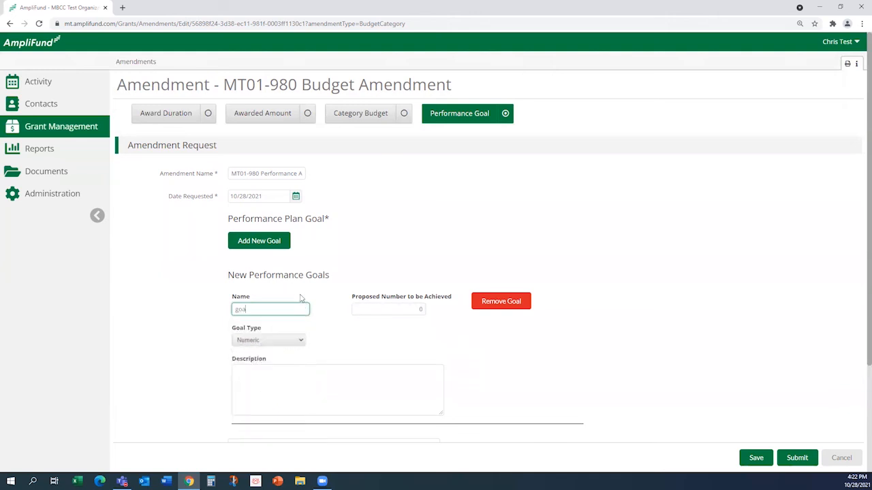
text(l1 number increase)
click(388, 310)
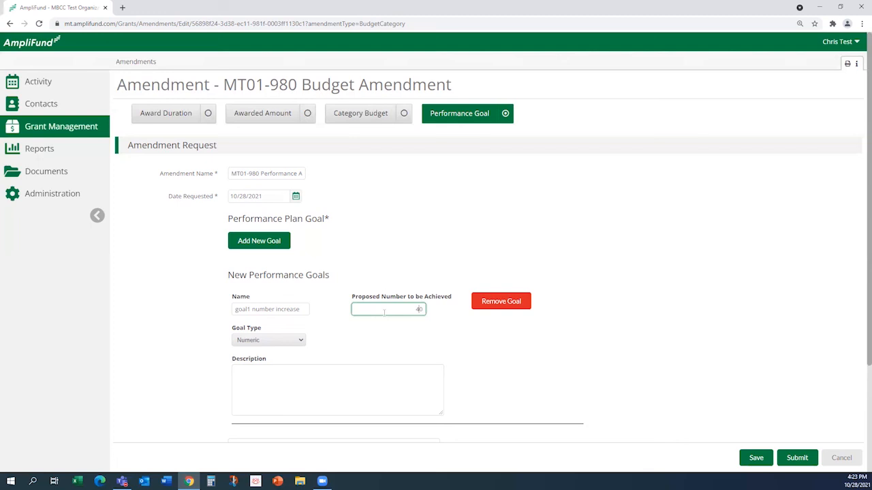
Step: Review the goal's description field and the amendment's justification, file upload and internal notes fields
click(357, 368)
scroll(350, 347, down, 2)
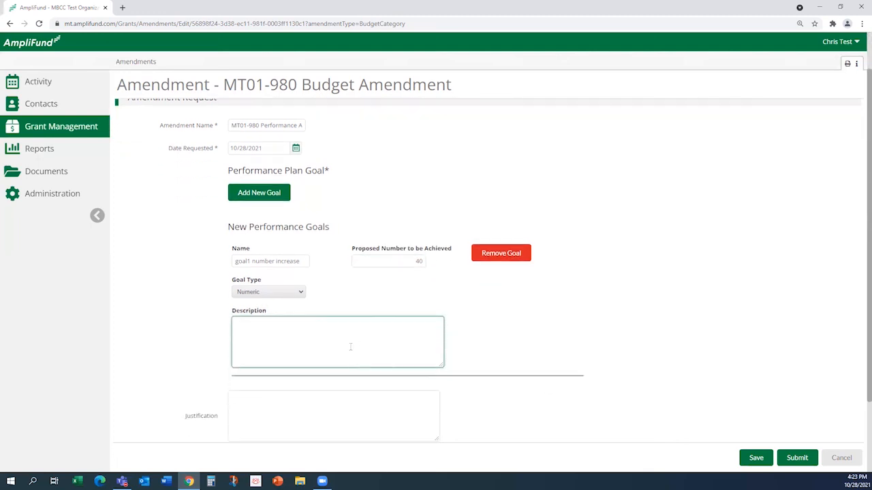
click(326, 320)
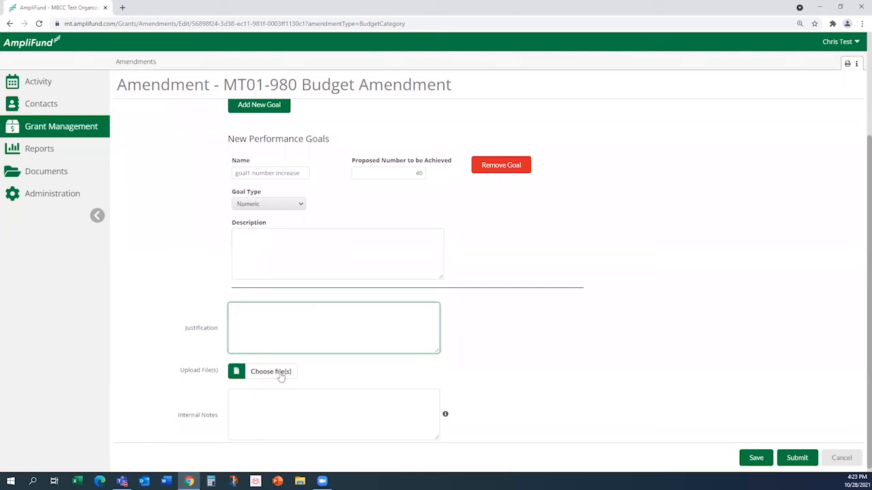
scroll(257, 376, down, 1)
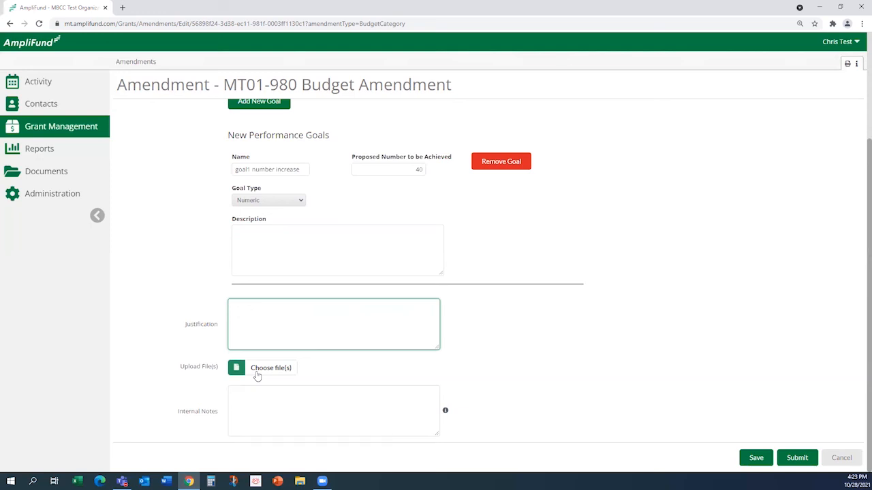
click(831, 271)
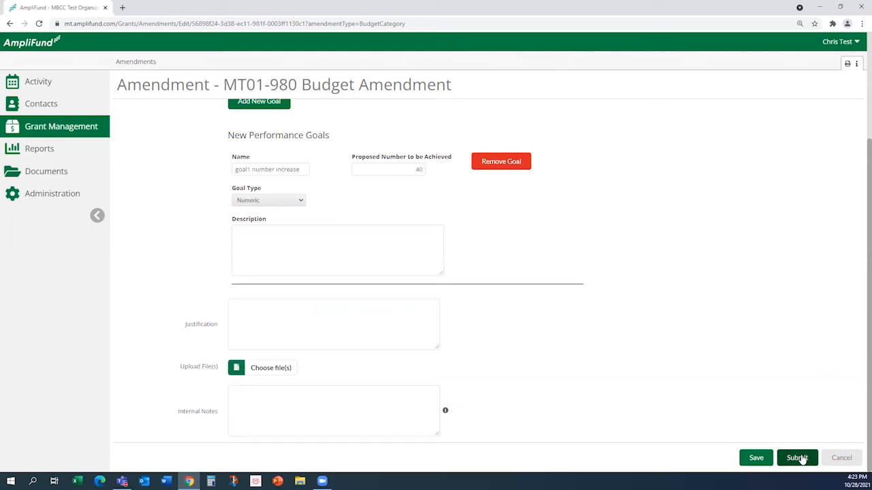
scroll(639, 248, up, 1)
scroll(639, 248, up, 2)
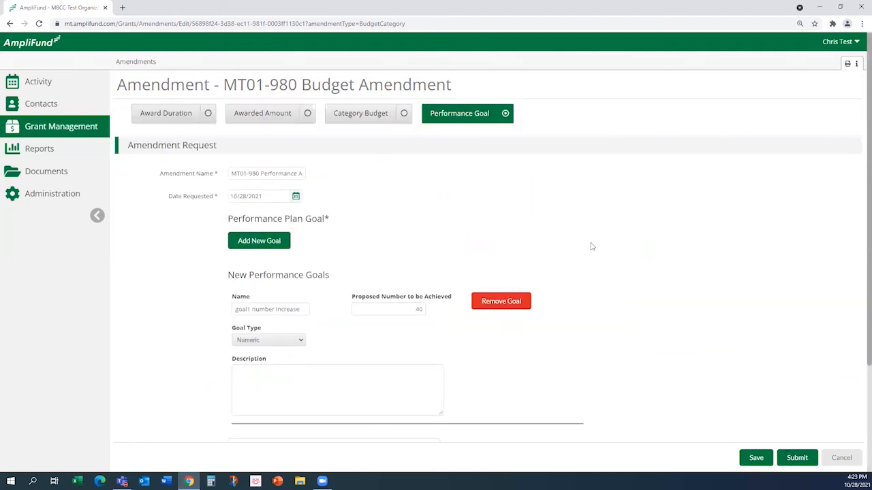